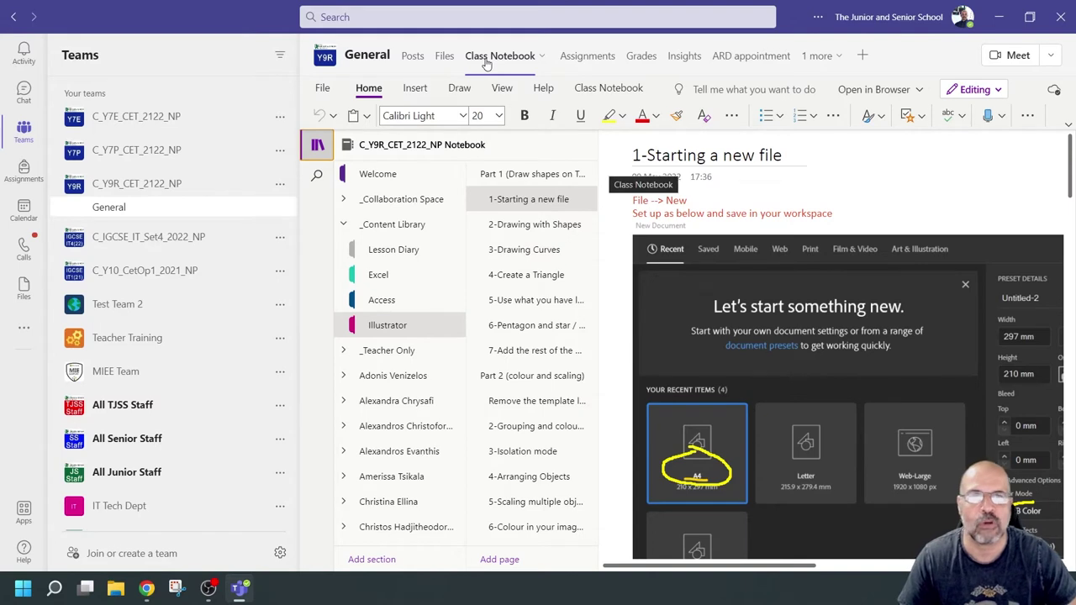
Step: Browse the ARD appointment bookings page, then open and dismiss the Add a tab dialog
{"action": "left_click", "coordinate": [737, 57]}
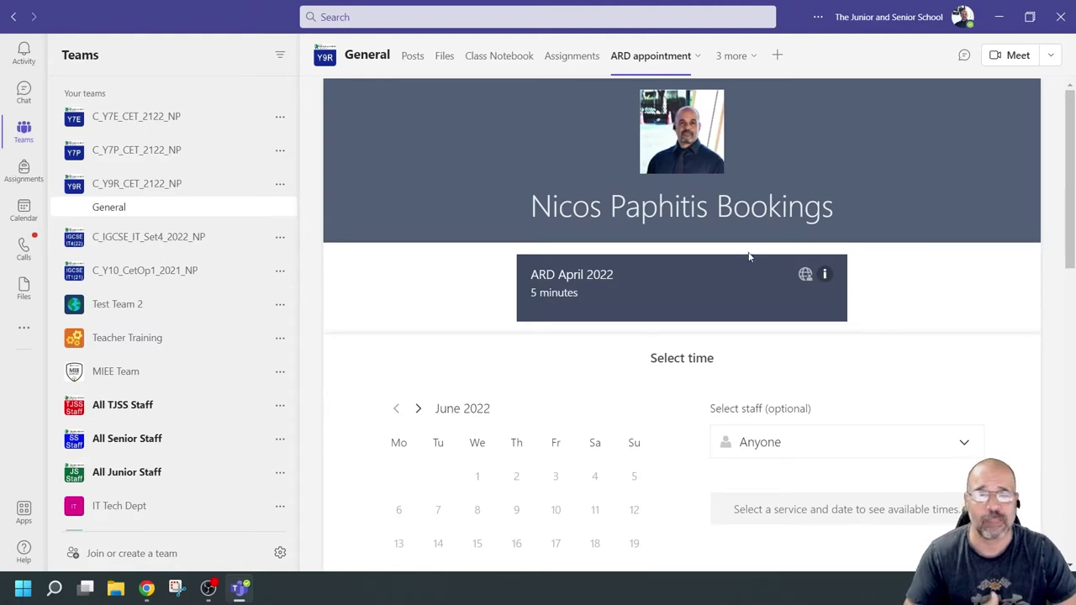
{"action": "scroll", "coordinate": [749, 257], "scroll_direction": "down", "scroll_amount": 2}
{"action": "scroll", "coordinate": [747, 255], "scroll_direction": "down", "scroll_amount": 4}
{"action": "scroll", "coordinate": [745, 252], "scroll_direction": "up", "scroll_amount": 7}
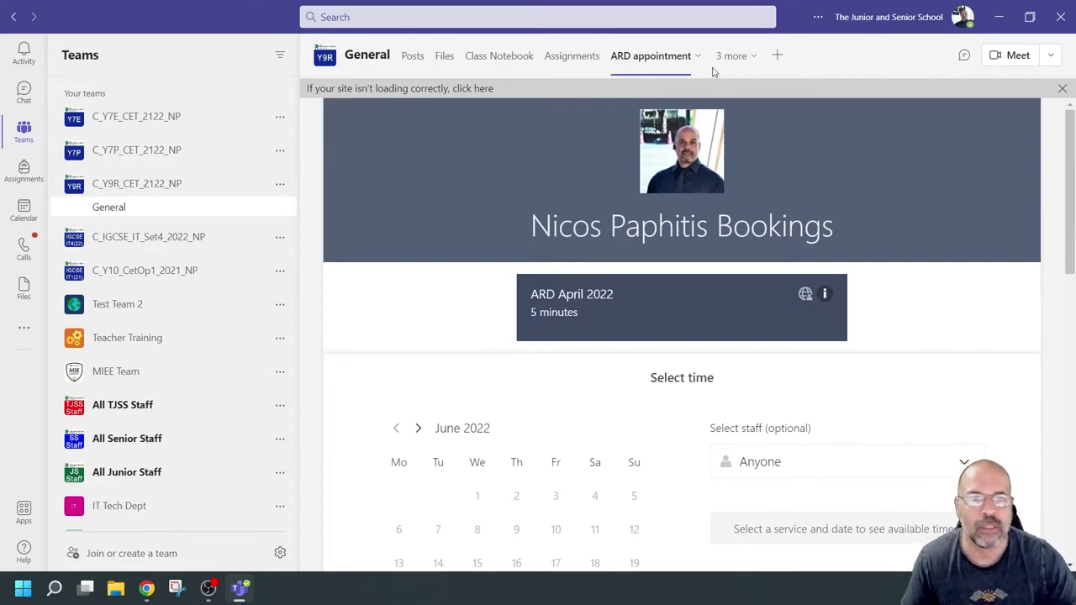
{"action": "left_click", "coordinate": [781, 56]}
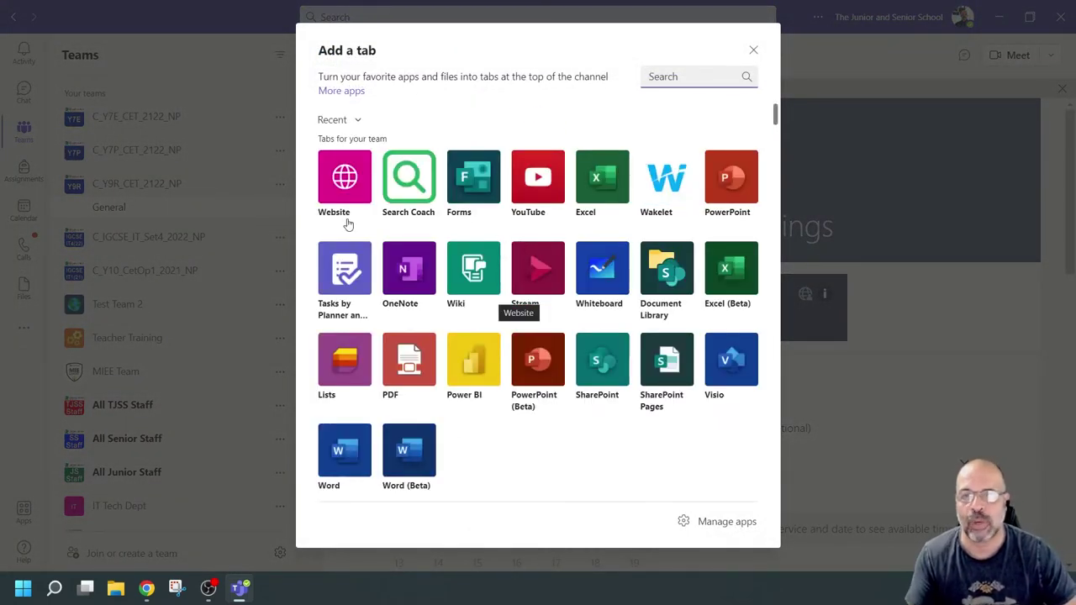
{"action": "left_click", "coordinate": [755, 51]}
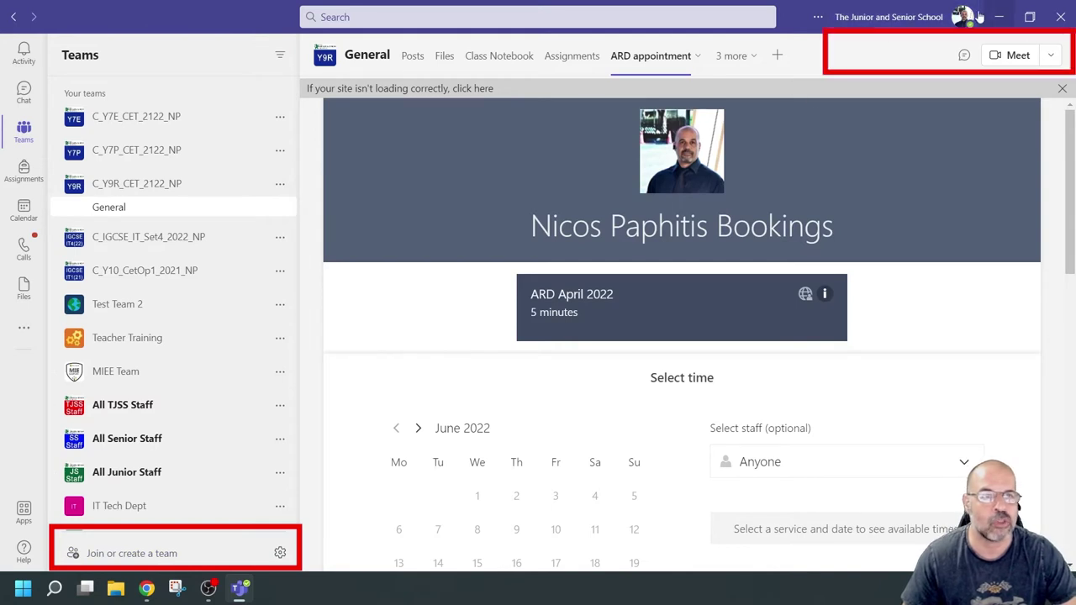
Step: Start a new Class team using existing team C_Y9R_CET_2122_NP as the template
{"action": "left_click", "coordinate": [143, 560]}
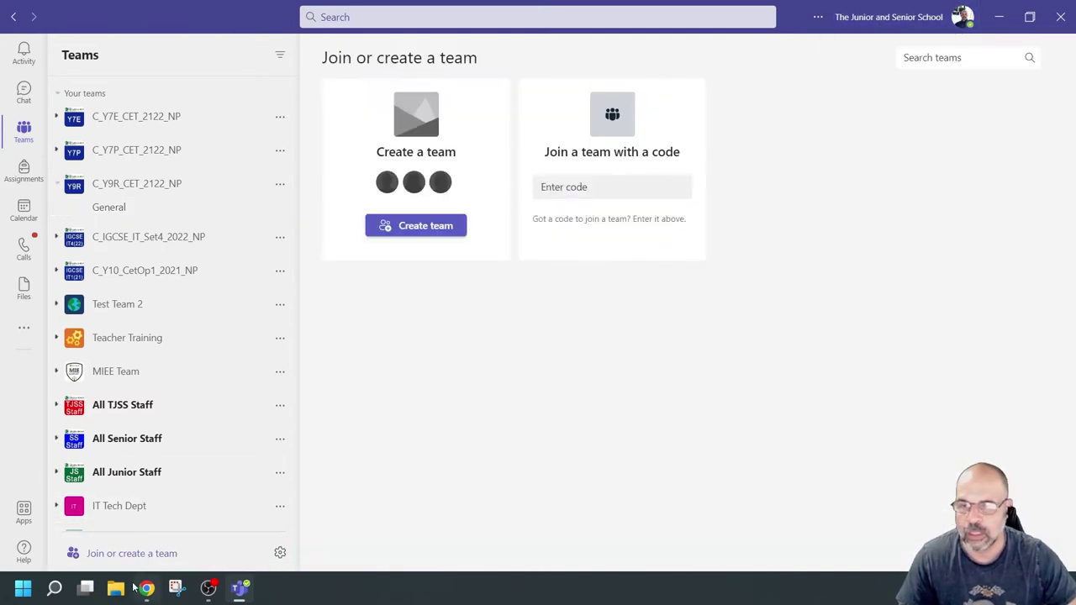
{"action": "left_click", "coordinate": [427, 228]}
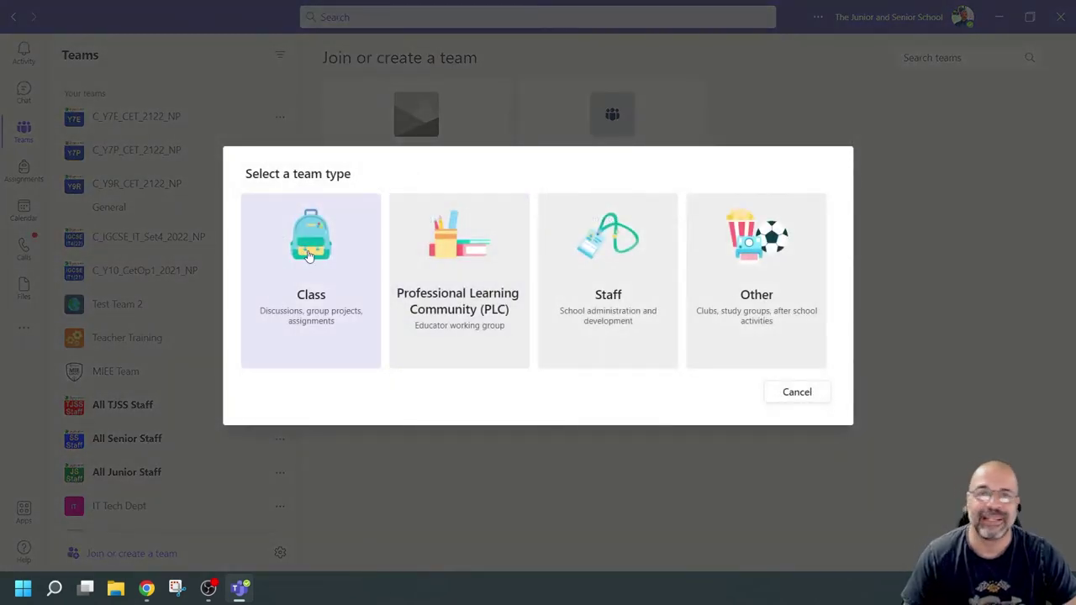
{"action": "left_click", "coordinate": [309, 256]}
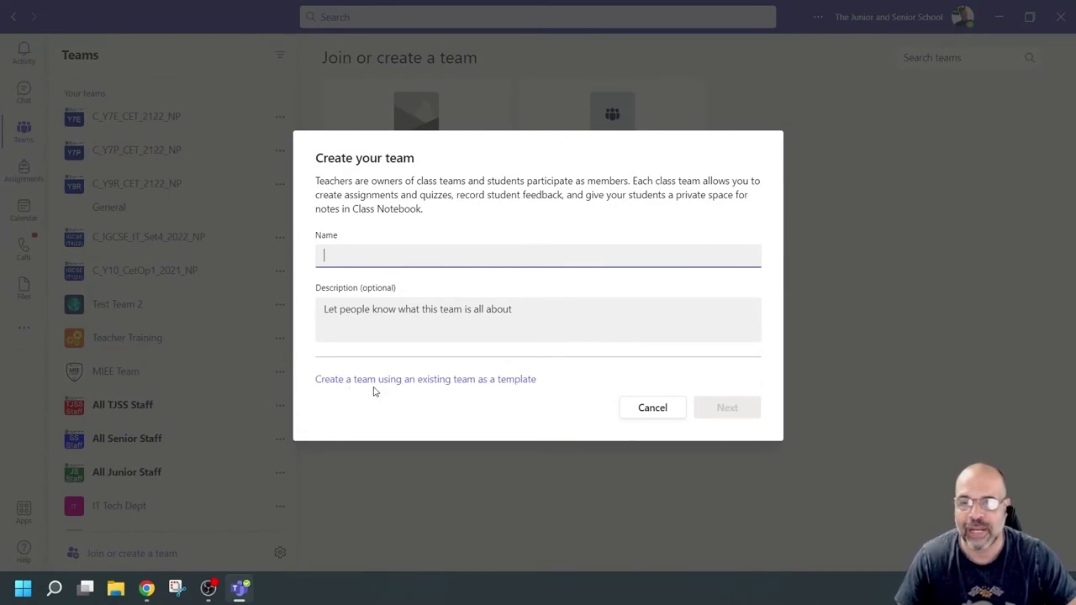
{"action": "left_click", "coordinate": [473, 384]}
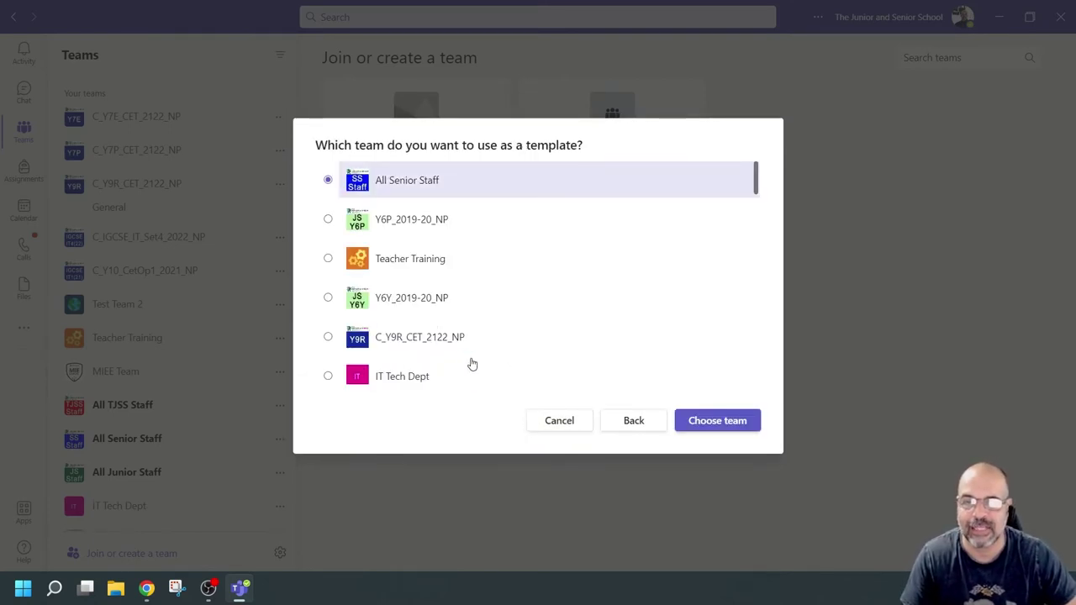
{"action": "left_click", "coordinate": [328, 337]}
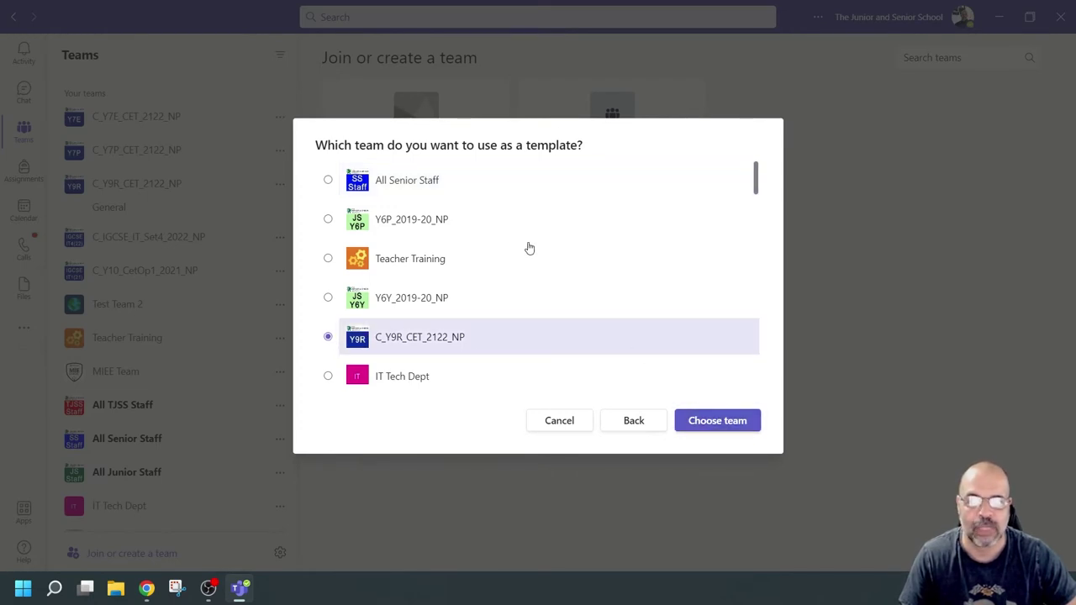
{"action": "scroll", "coordinate": [530, 248], "scroll_direction": "down", "scroll_amount": 15}
{"action": "scroll", "coordinate": [463, 252], "scroll_direction": "up", "scroll_amount": 15}
{"action": "left_click", "coordinate": [717, 421]}
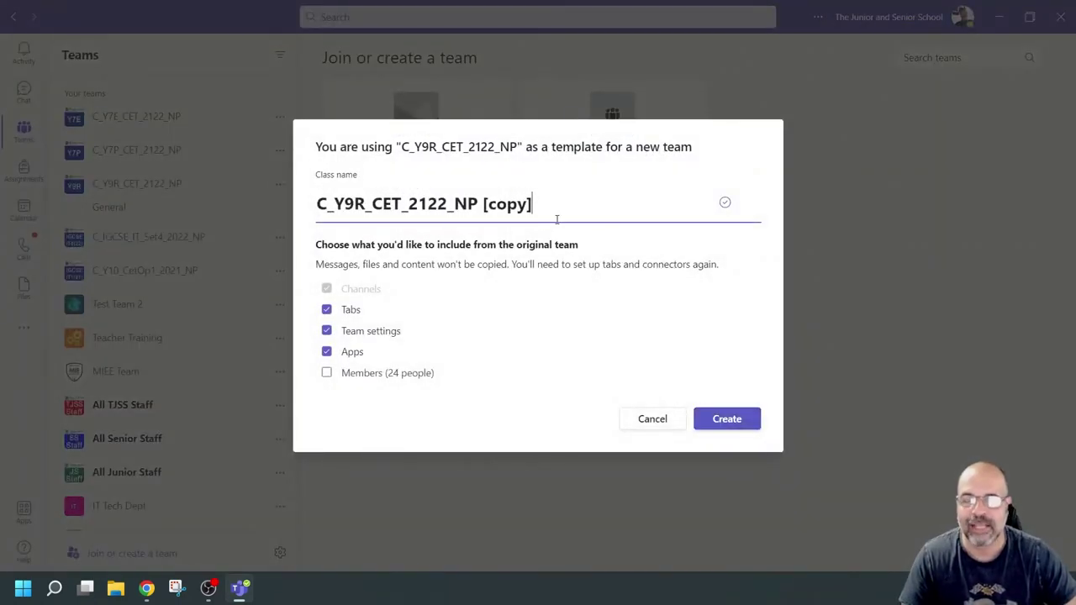
Step: Rename the class by dropping ' [copy]', changing 2122 to 2223 and Y9R to Y9Z
{"action": "key", "text": "BackSpace"}
{"action": "key", "text": "BackSpace"}
{"action": "key", "text": "BackSpace"}
{"action": "key", "text": "BackSpace"}
{"action": "key", "text": "BackSpace"}
{"action": "key", "text": "BackSpace"}
{"action": "key", "text": "BackSpace"}
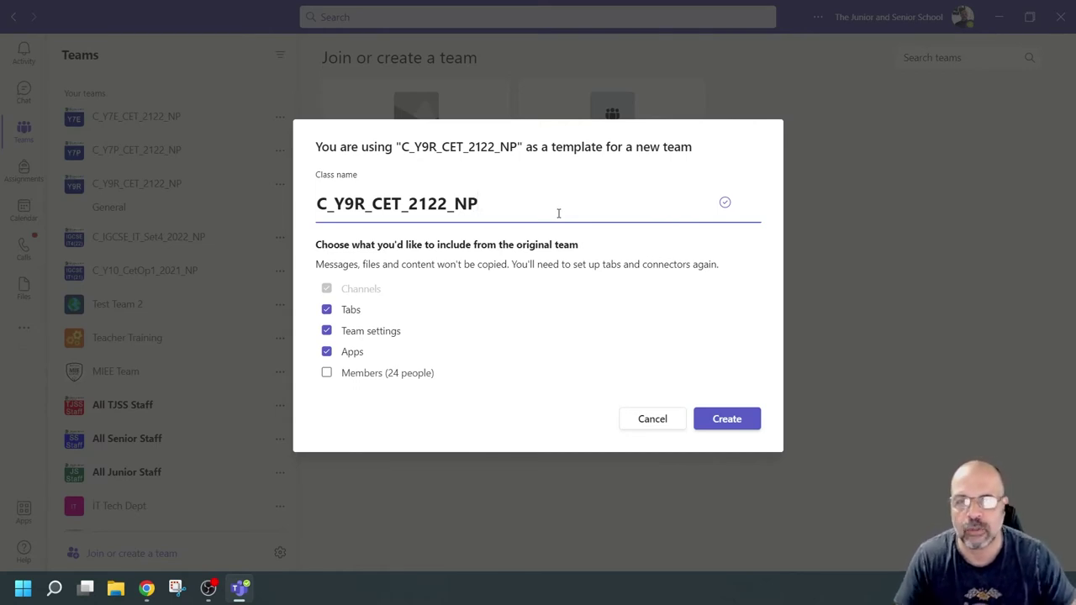
{"action": "left_click", "coordinate": [450, 205]}
{"action": "key", "text": "BackSpace"}
{"action": "type", "text": "3"}
{"action": "left_click", "coordinate": [429, 212]}
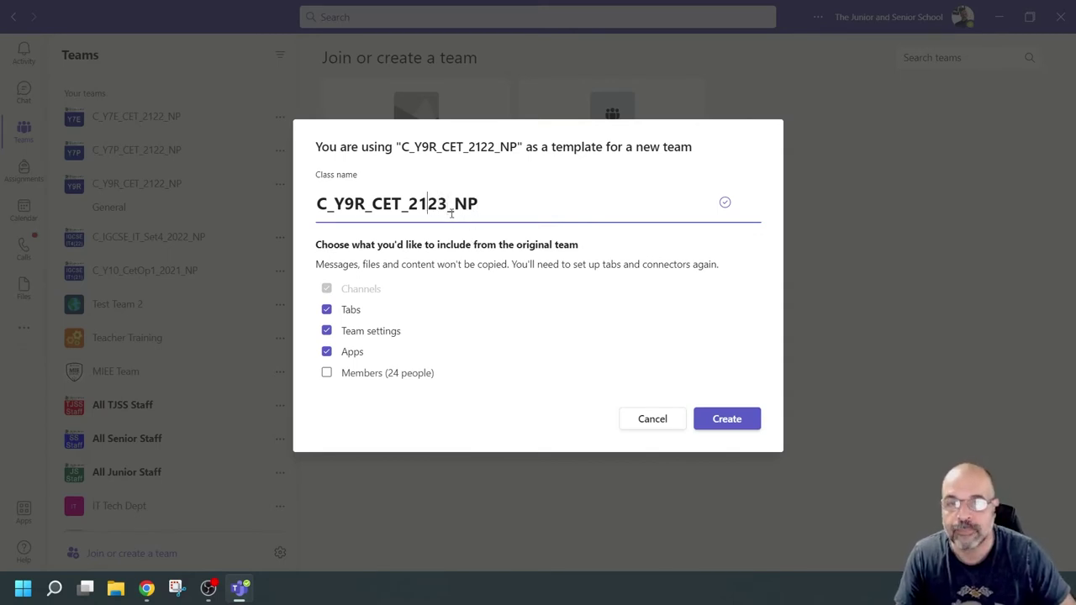
{"action": "key", "text": "BackSpace"}
{"action": "type", "text": "3"}
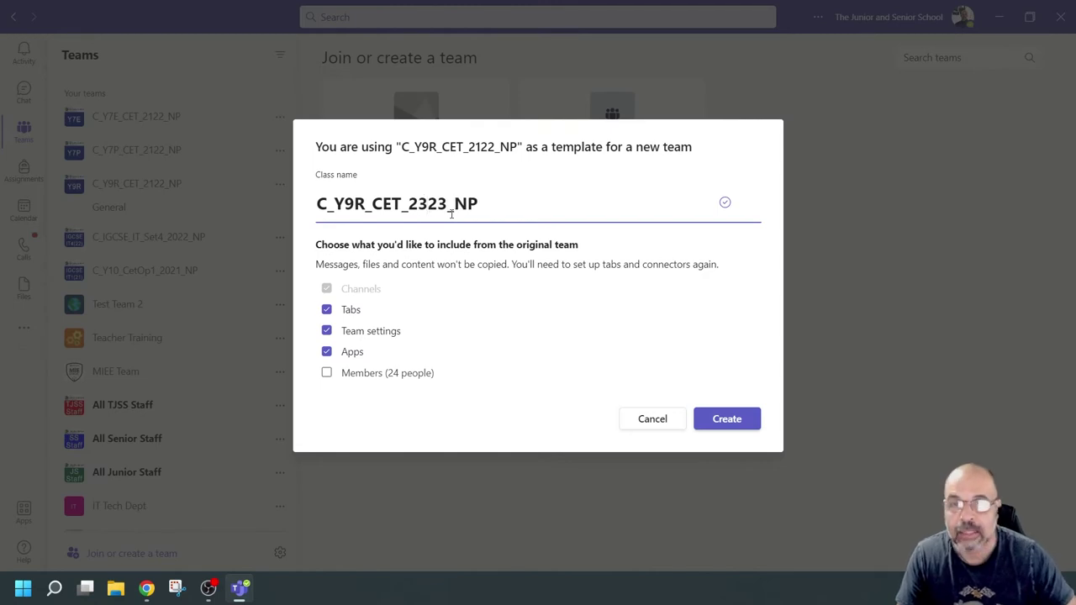
{"action": "key", "text": "BackSpace"}
{"action": "type", "text": "2"}
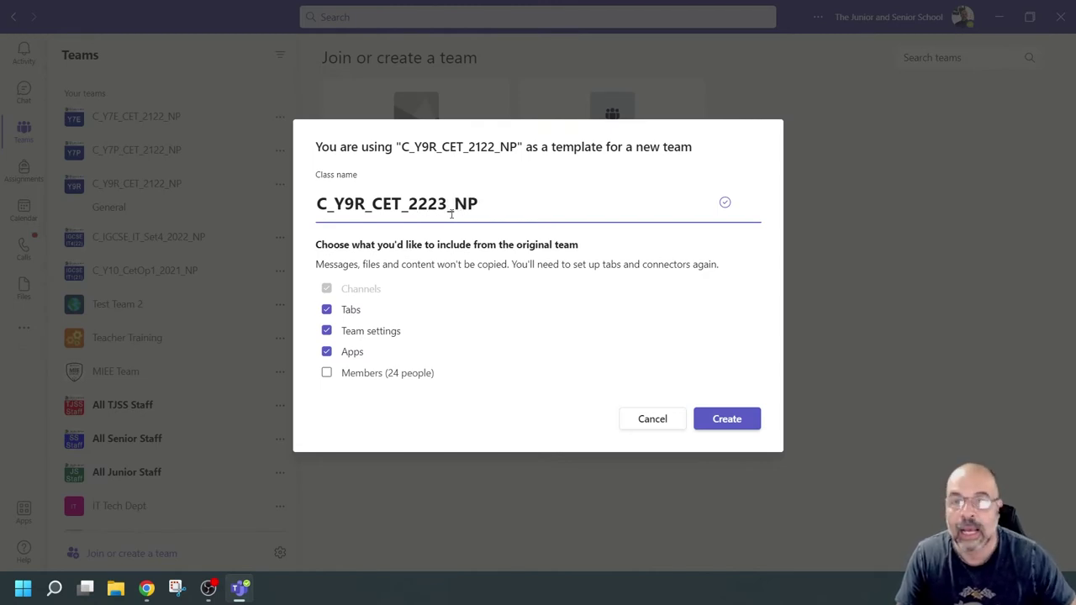
{"action": "left_click", "coordinate": [365, 205]}
{"action": "key", "text": "BackSpace"}
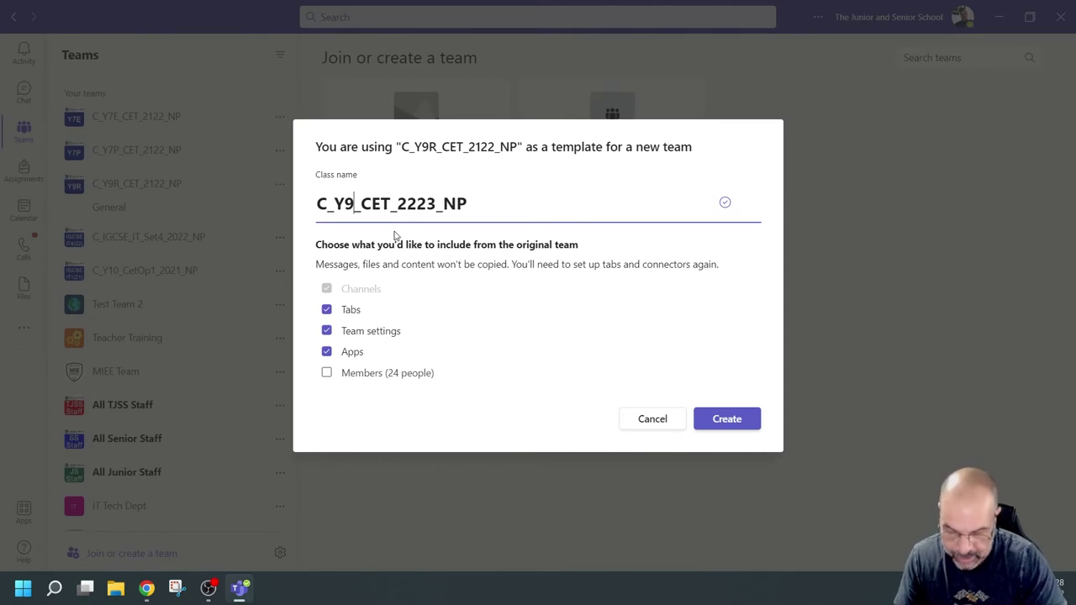
{"action": "type", "text": "Z"}
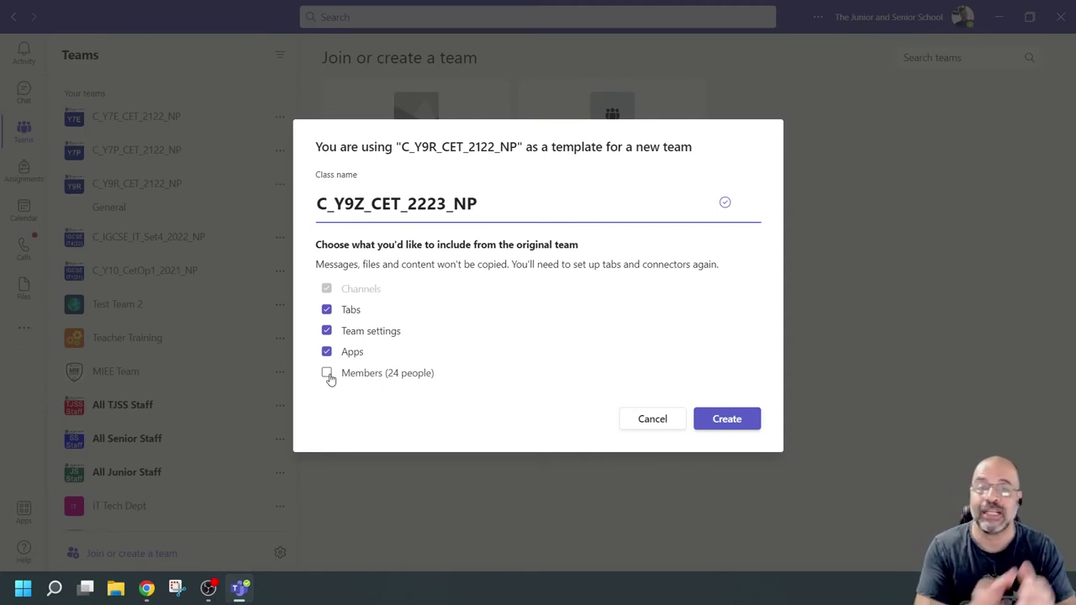
Step: Leave the template's 24 members unchecked and create the class team
{"action": "left_click", "coordinate": [327, 374]}
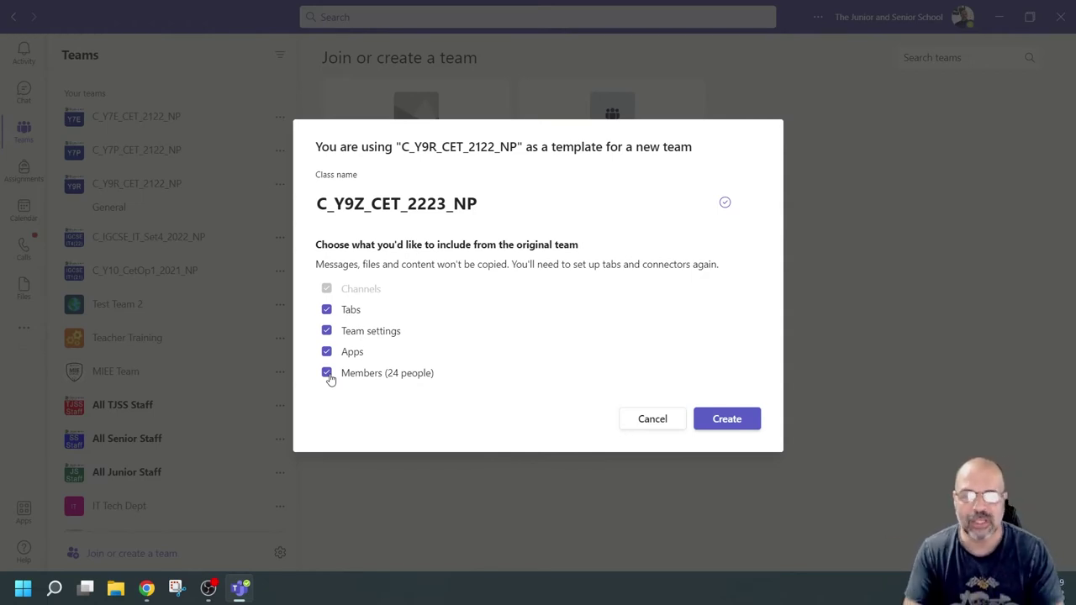
{"action": "left_click", "coordinate": [328, 375]}
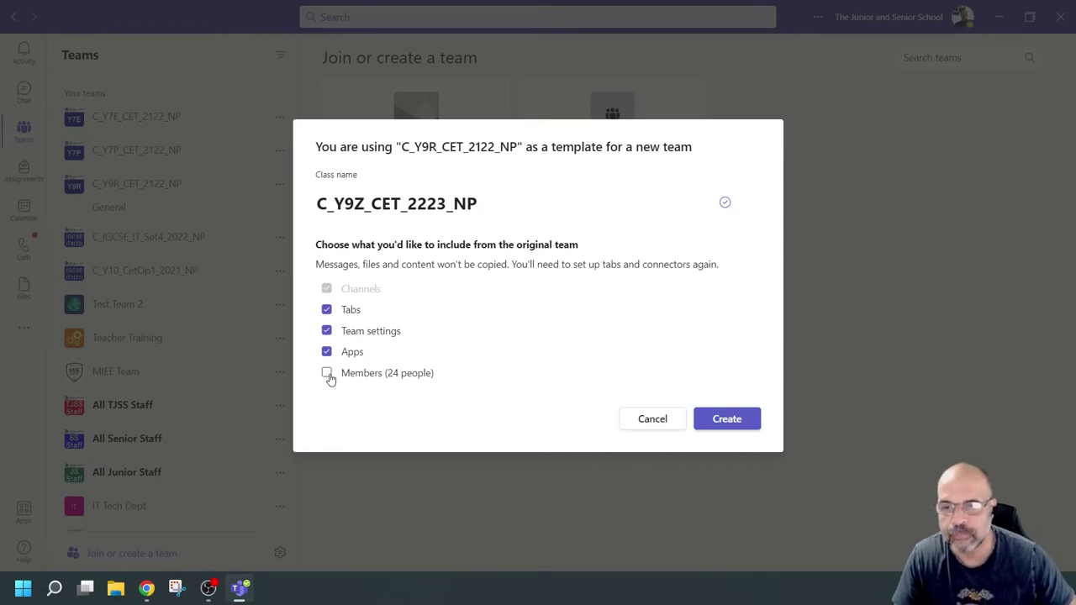
{"action": "left_click", "coordinate": [726, 418]}
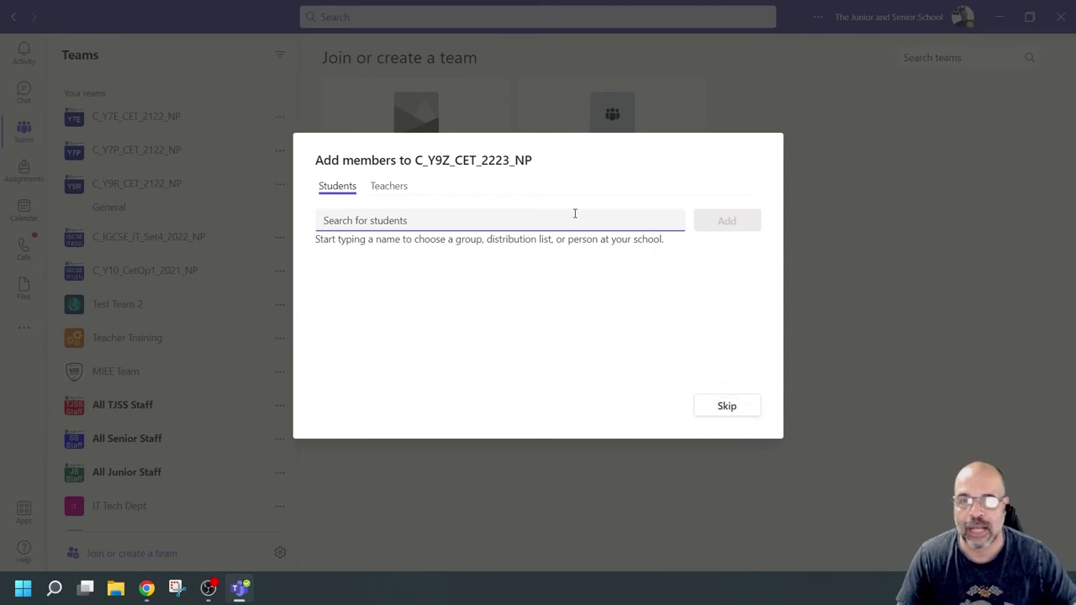
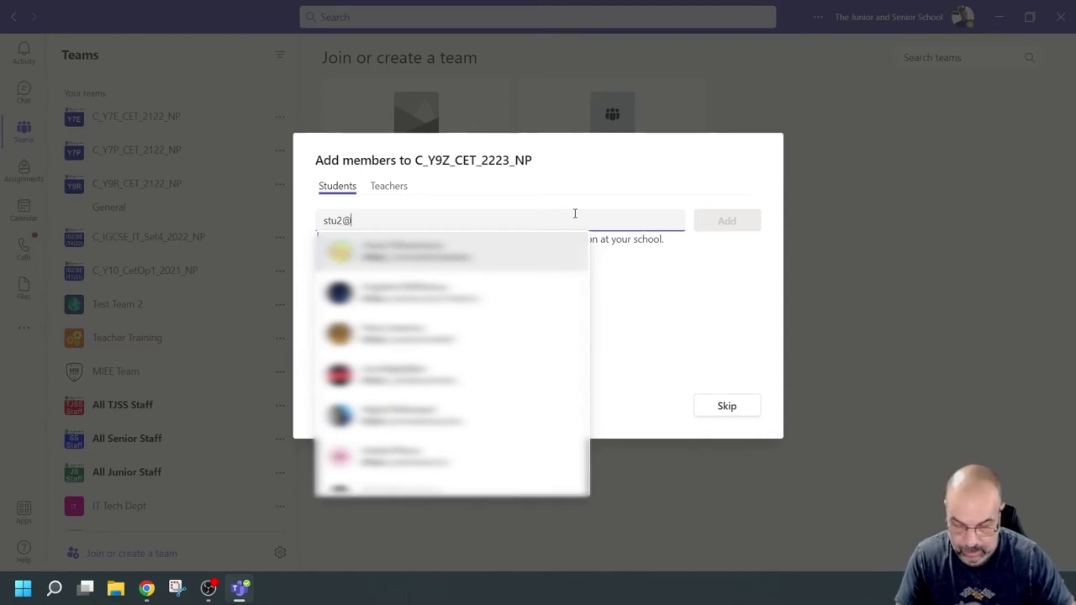
Step: Search for the student's e-mail address and add Student2 to the class as a student
{"action": "left_click", "coordinate": [530, 259]}
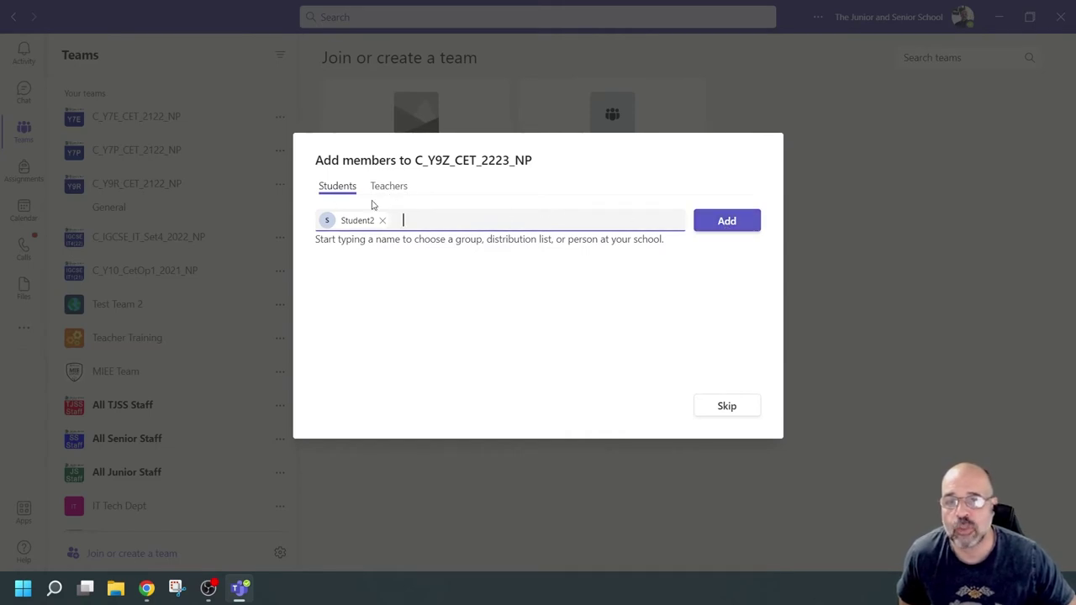
{"action": "left_click", "coordinate": [728, 217]}
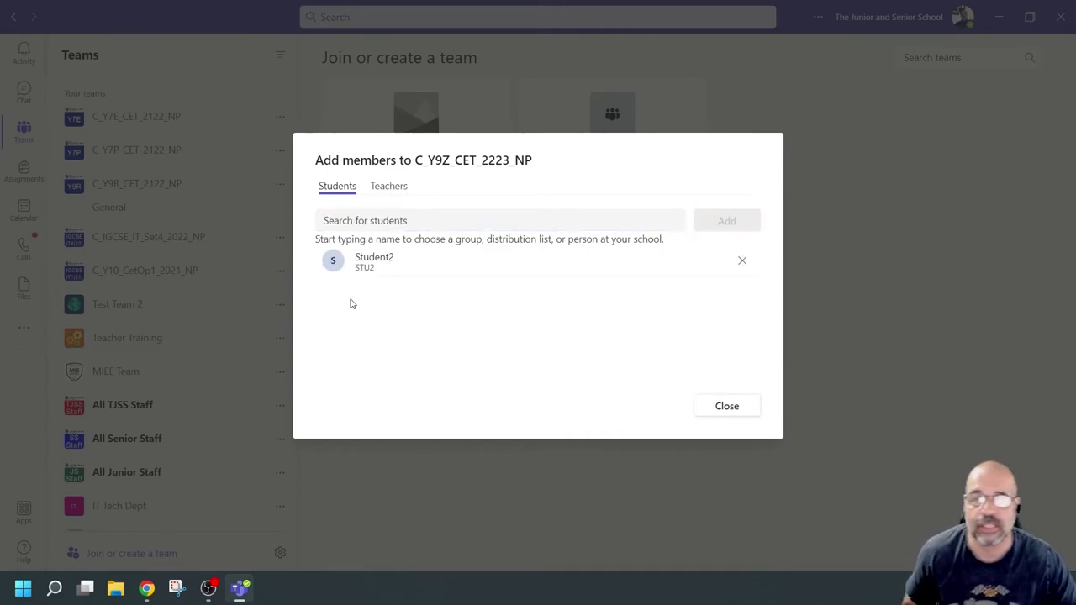